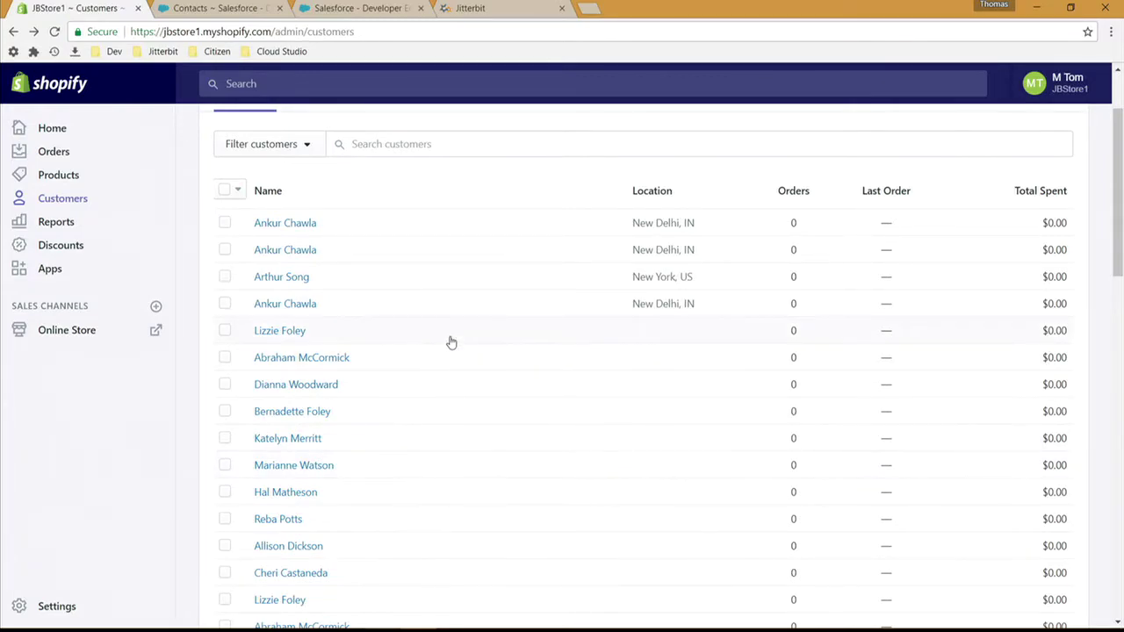
Review the Shopify customer list, then refresh the All Contacts list in Salesforce for comparison
{"action": "scroll", "coordinate": [452, 342], "scroll_direction": "up", "scroll_amount": 2}
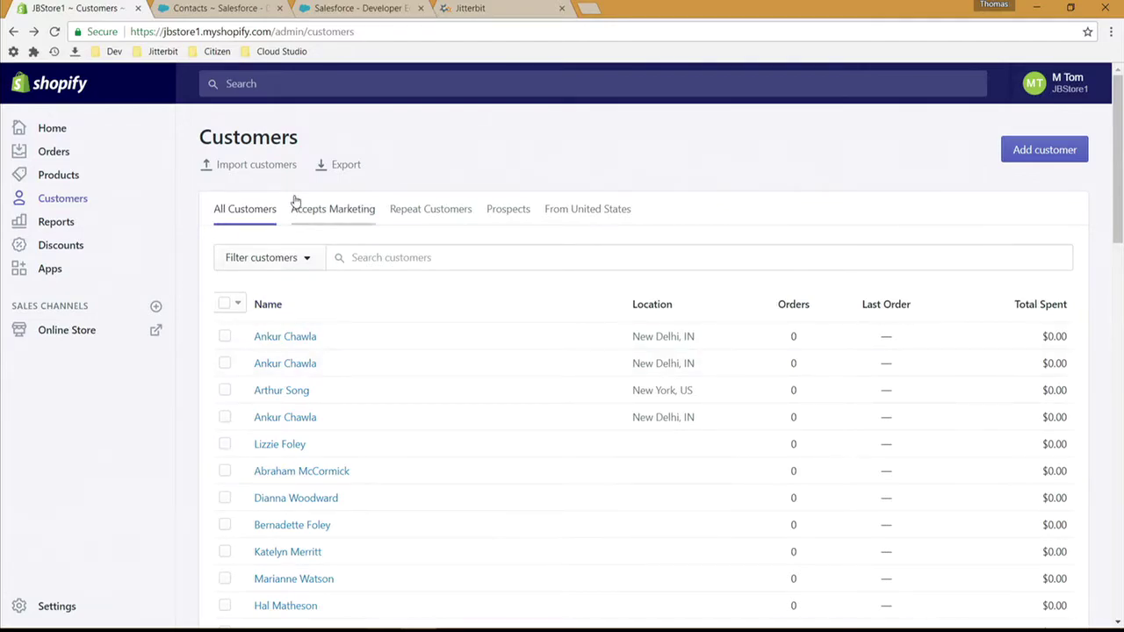
{"action": "left_click", "coordinate": [210, 12]}
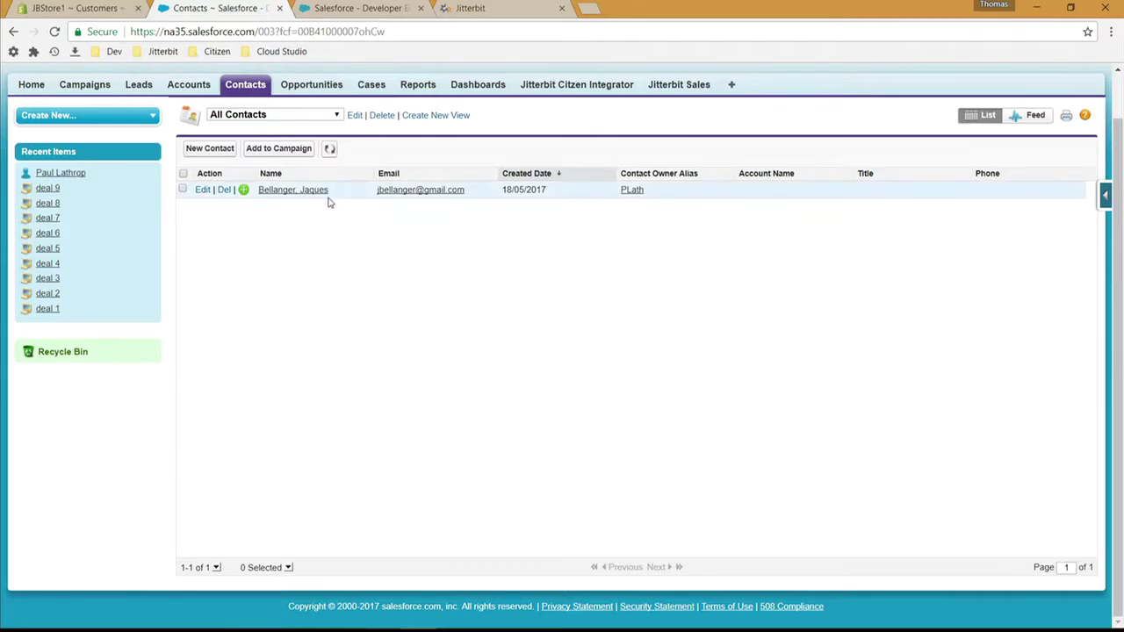
{"action": "left_click", "coordinate": [331, 150]}
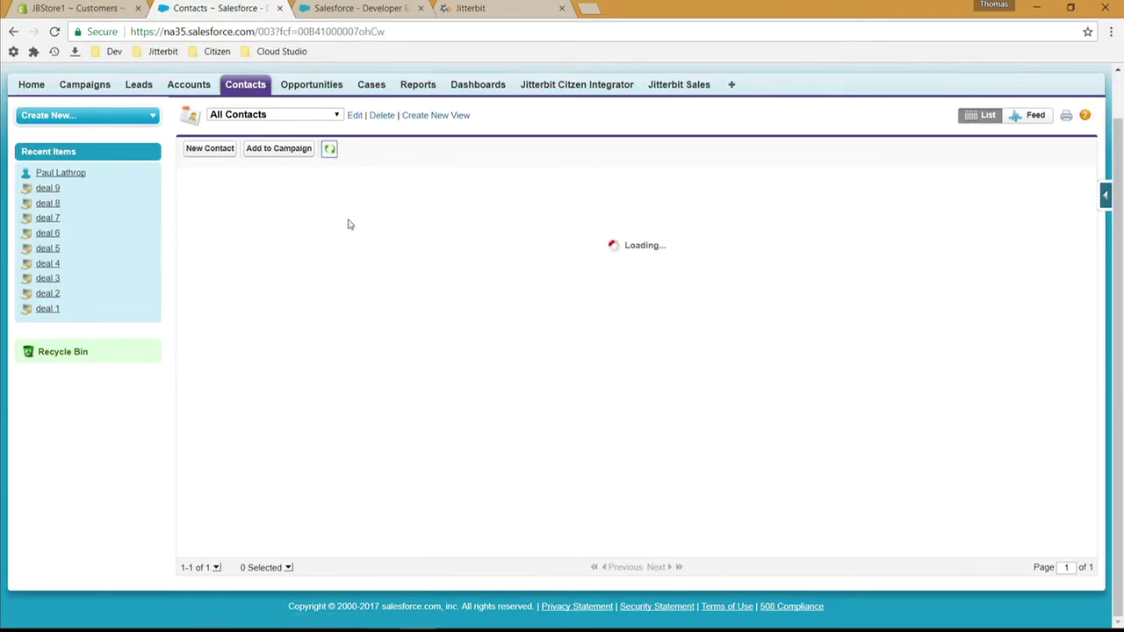
Open the deployed Shopify Customers to Salesforce recipe for editing in Citizen Integrator and test its Salesforce endpoint connection
{"action": "left_click", "coordinate": [361, 8]}
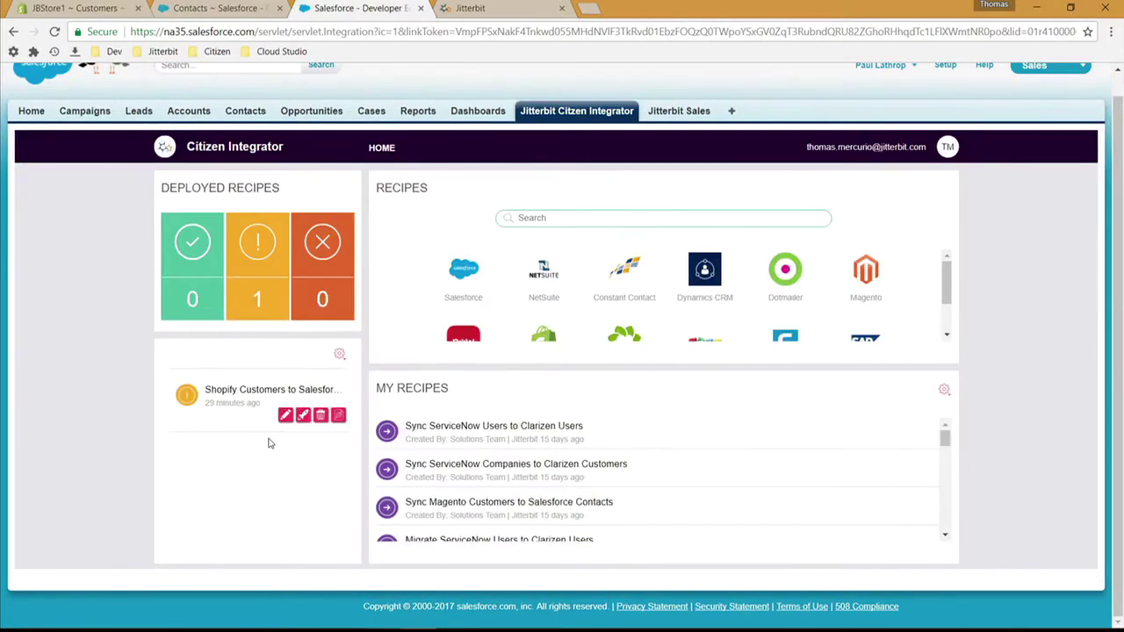
{"action": "left_click", "coordinate": [285, 416]}
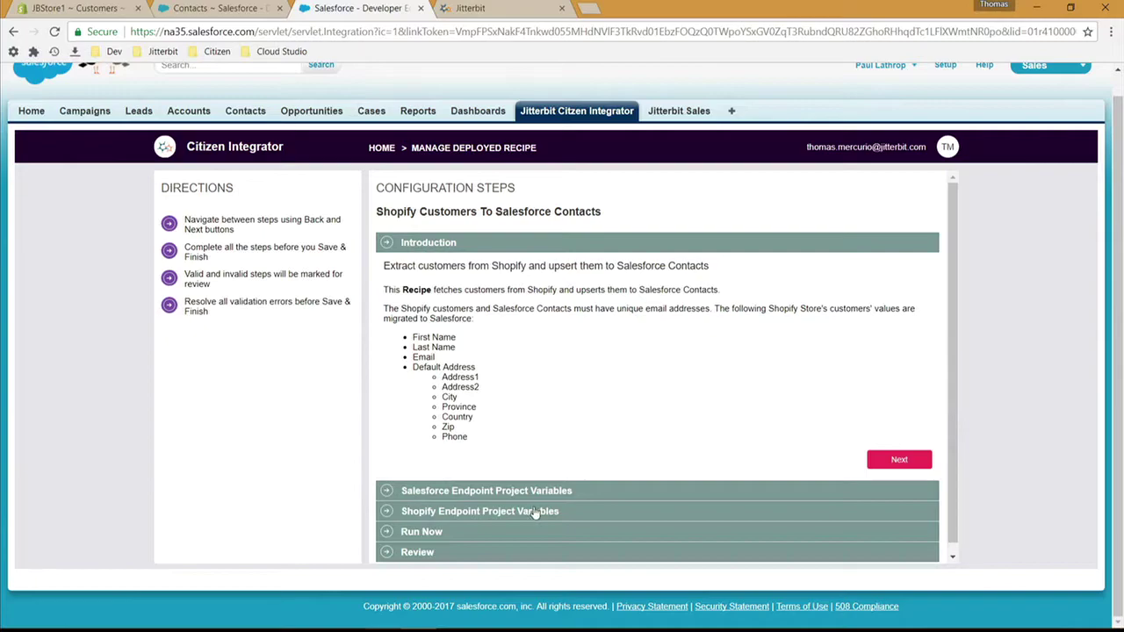
{"action": "left_click", "coordinate": [529, 492]}
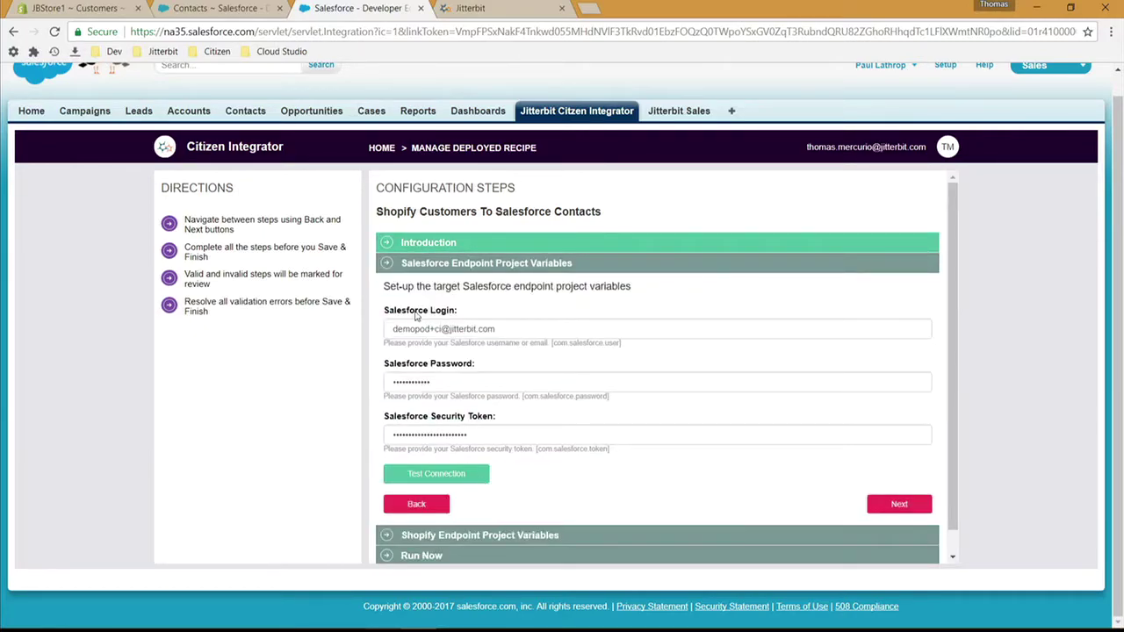
{"action": "left_click", "coordinate": [429, 474]}
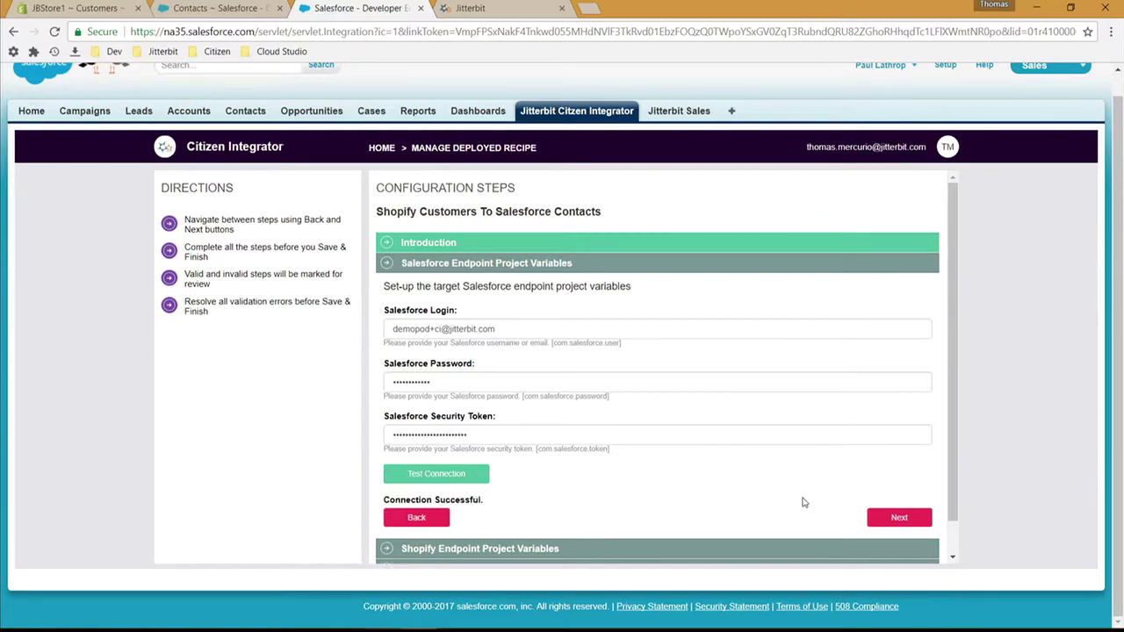
Test the recipe's Shopify endpoint connection and run the Upsert Shopify Customers to Salesforce Contacts operation
{"action": "left_click", "coordinate": [881, 519]}
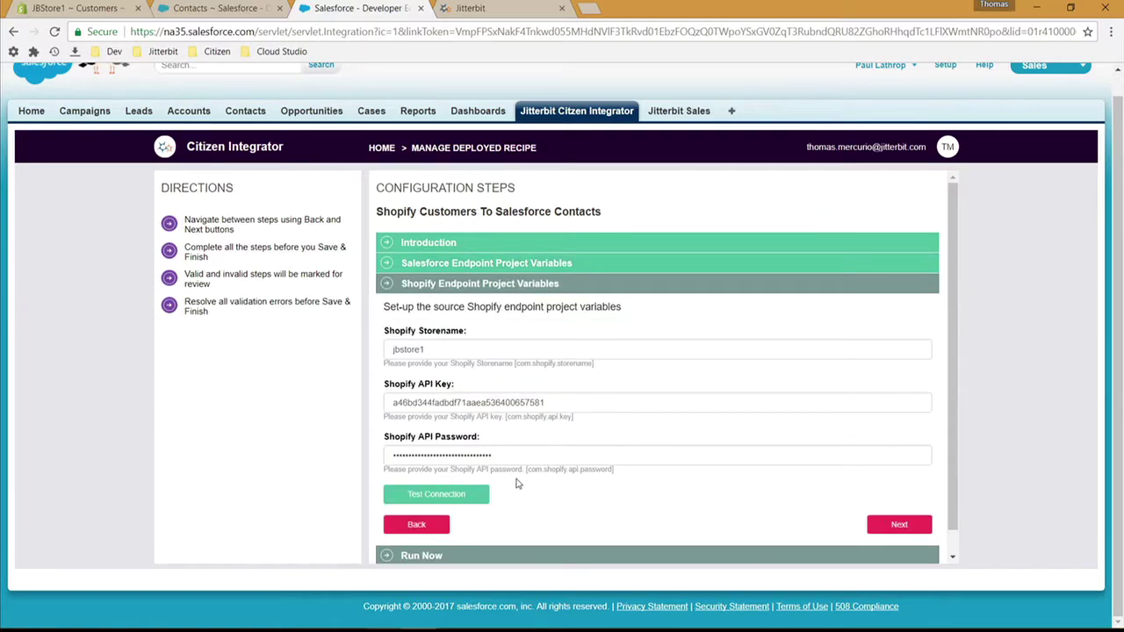
{"action": "left_click", "coordinate": [454, 495]}
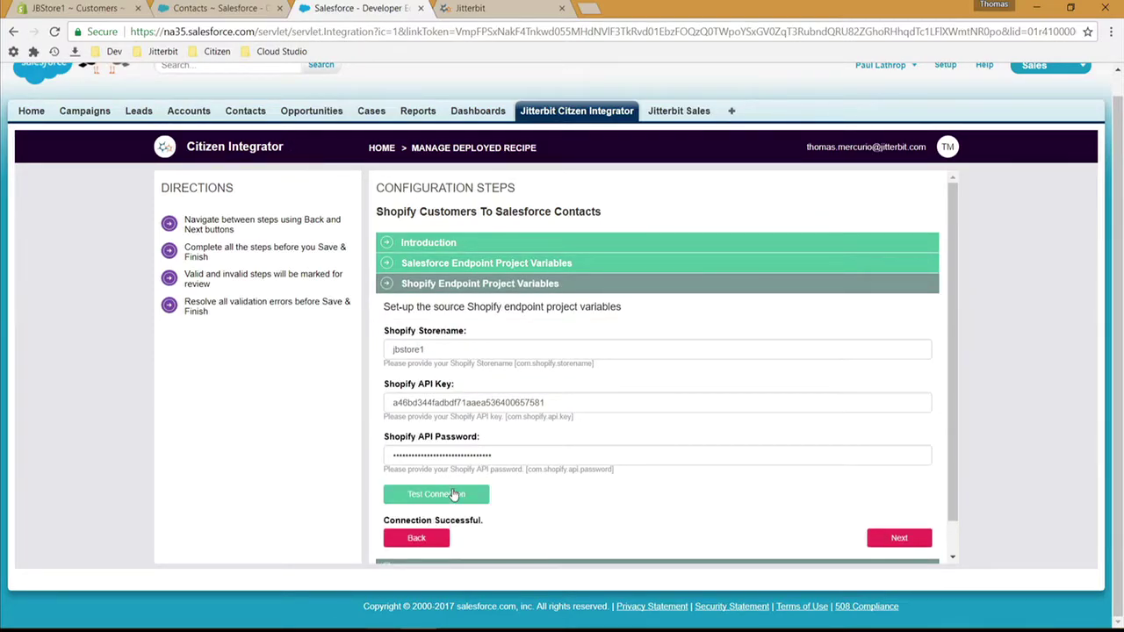
{"action": "left_click", "coordinate": [892, 536]}
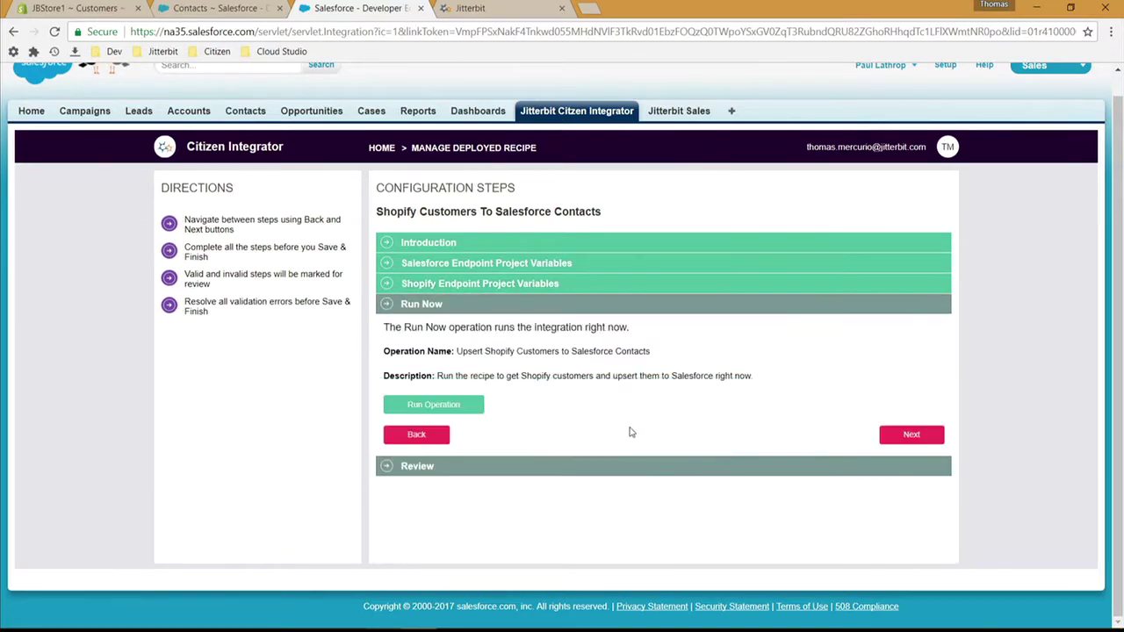
{"action": "left_click", "coordinate": [454, 407]}
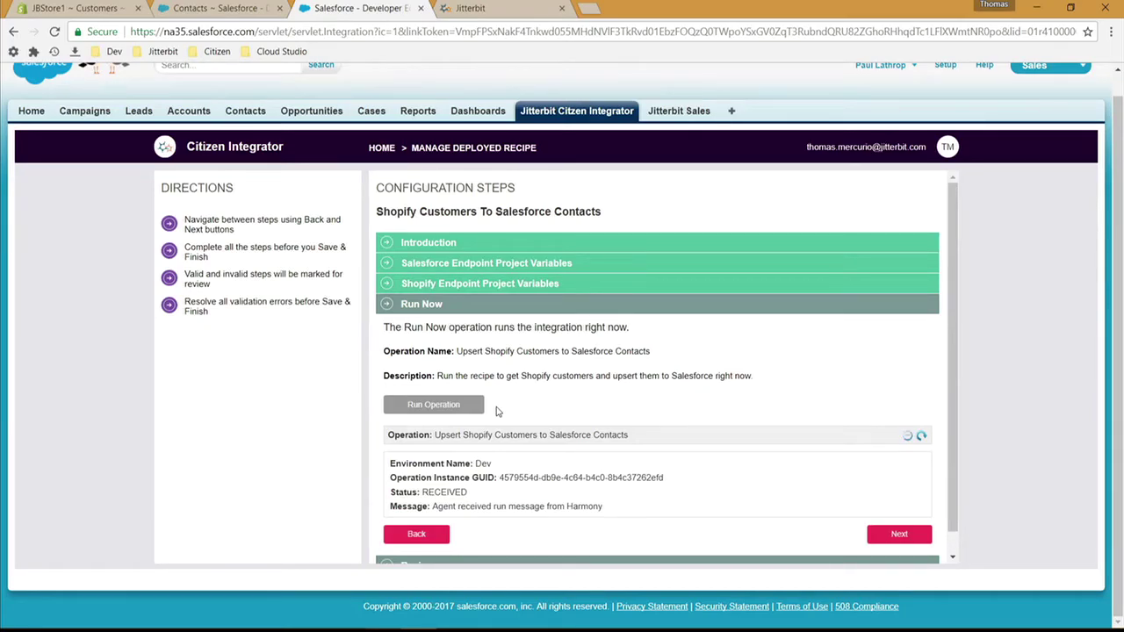
Switch to Jitterbit Studio and map the source customer's note field to the Contact Description field in Upsert Contacts Request
{"action": "key", "text": "alt+Tab"}
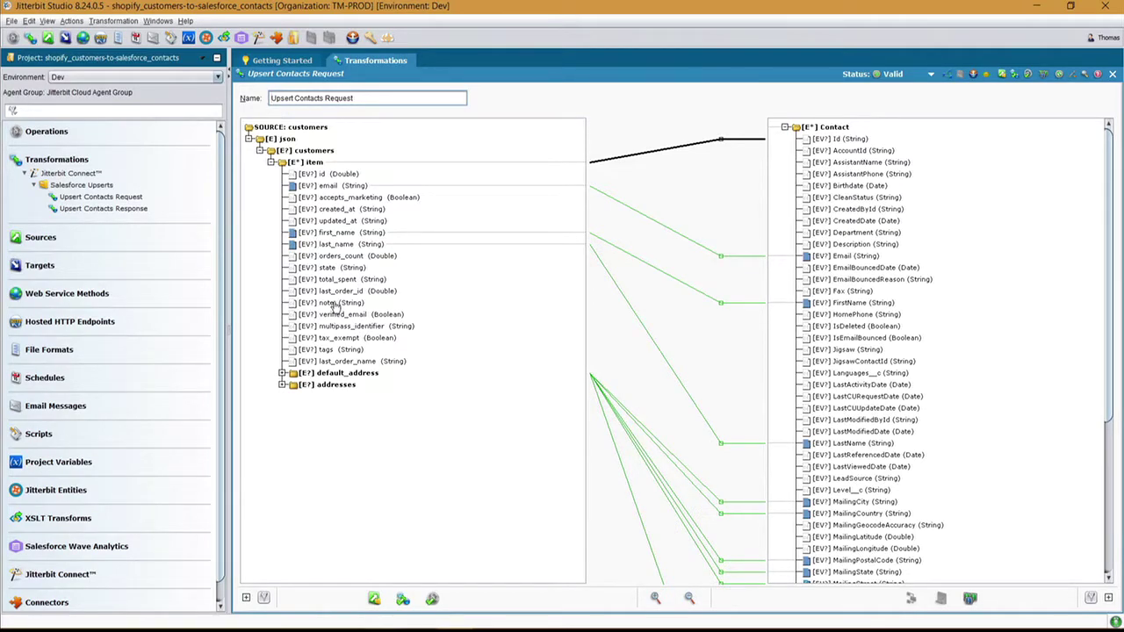
{"action": "left_click_drag", "start_coordinate": [334, 304], "coordinate": [851, 248]}
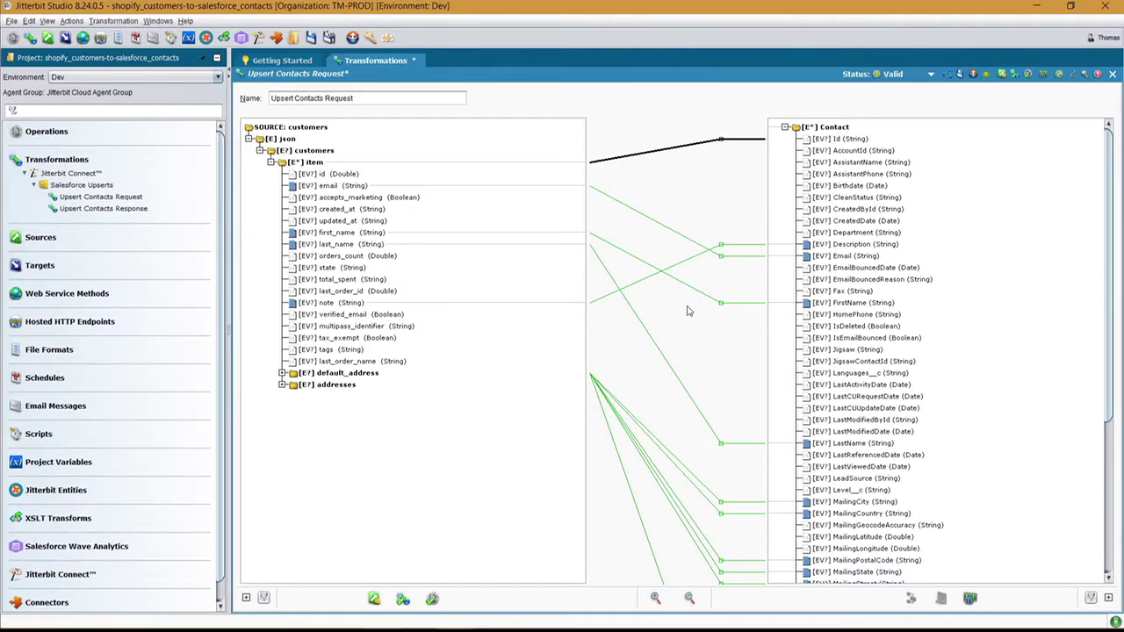
Switch back to Chrome and refresh the Salesforce All Contacts list to check for imported customers
{"action": "key", "text": "alt+Tab"}
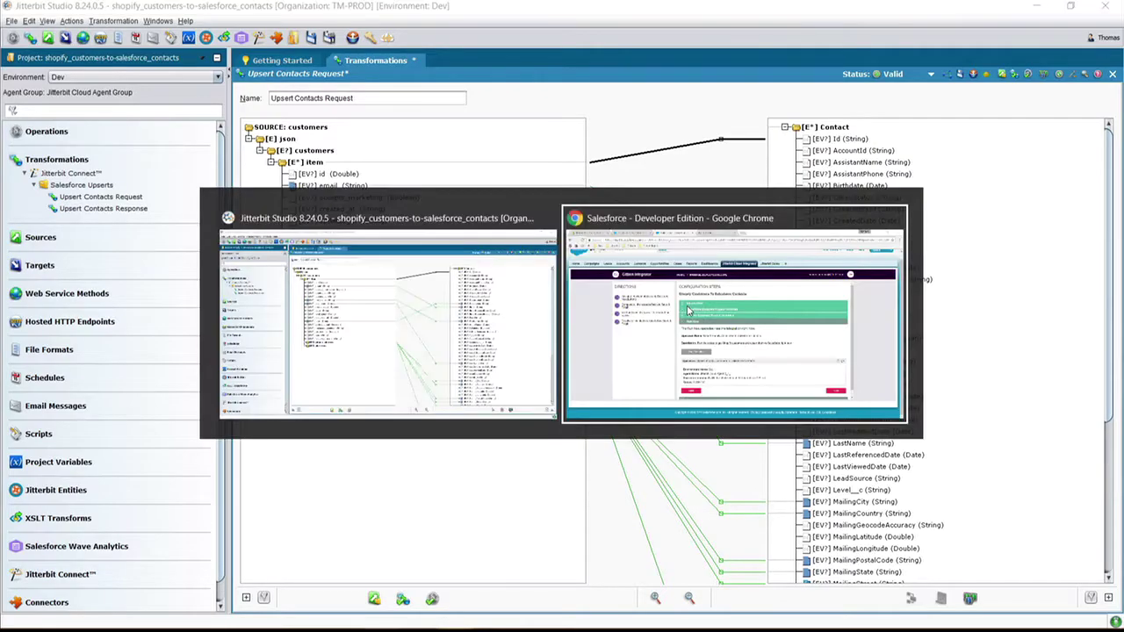
{"action": "left_click", "coordinate": [220, 11]}
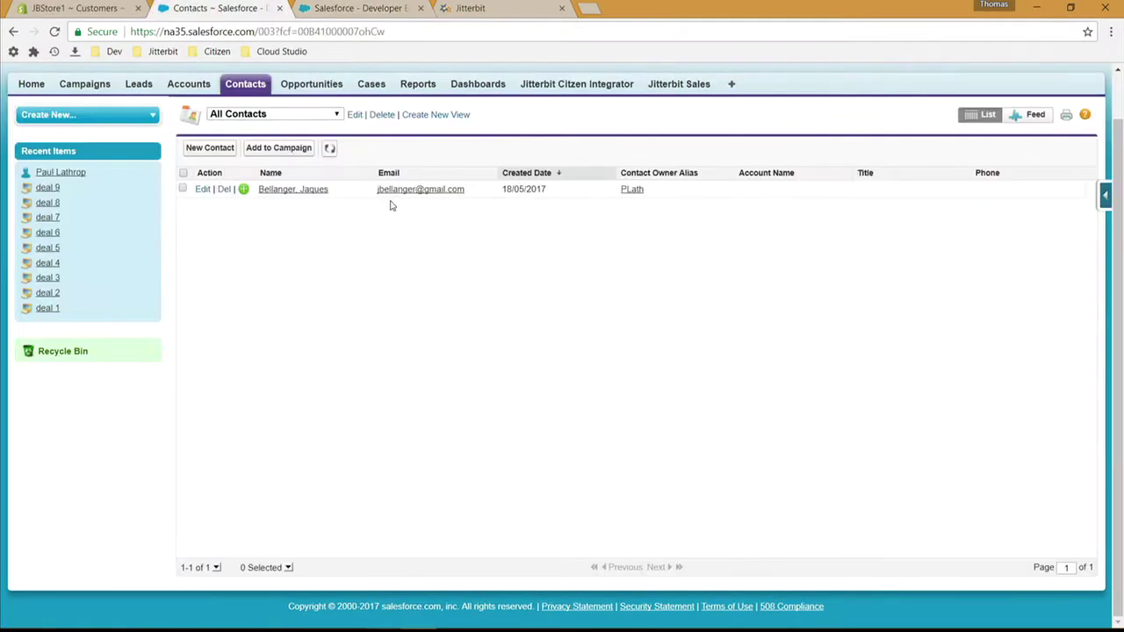
{"action": "left_click", "coordinate": [330, 149]}
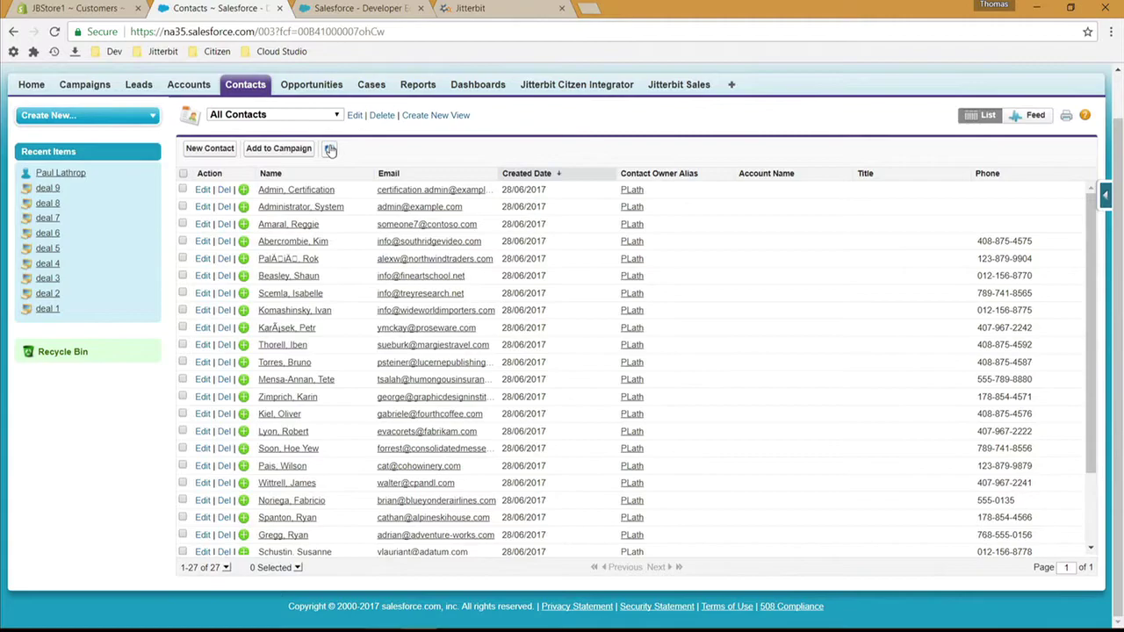
{"action": "left_click", "coordinate": [329, 150]}
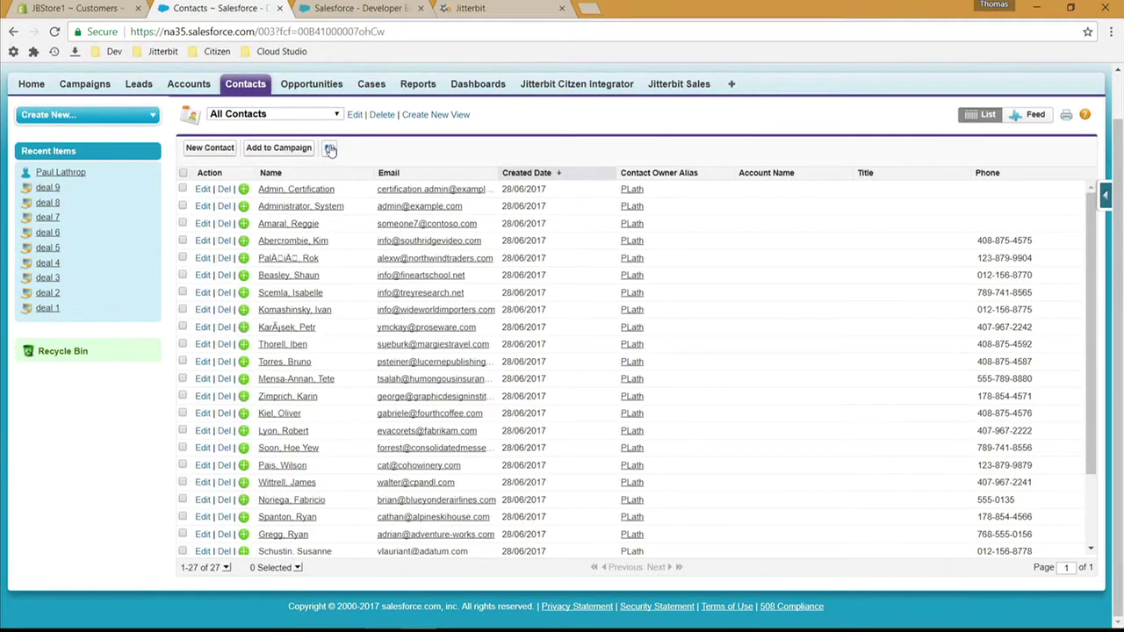
Refresh the Jitterbit Activities log, expand the latest Upsert Shopify Customers run, and read the messages of a child operation completed with warnings
{"action": "left_click", "coordinate": [545, 7]}
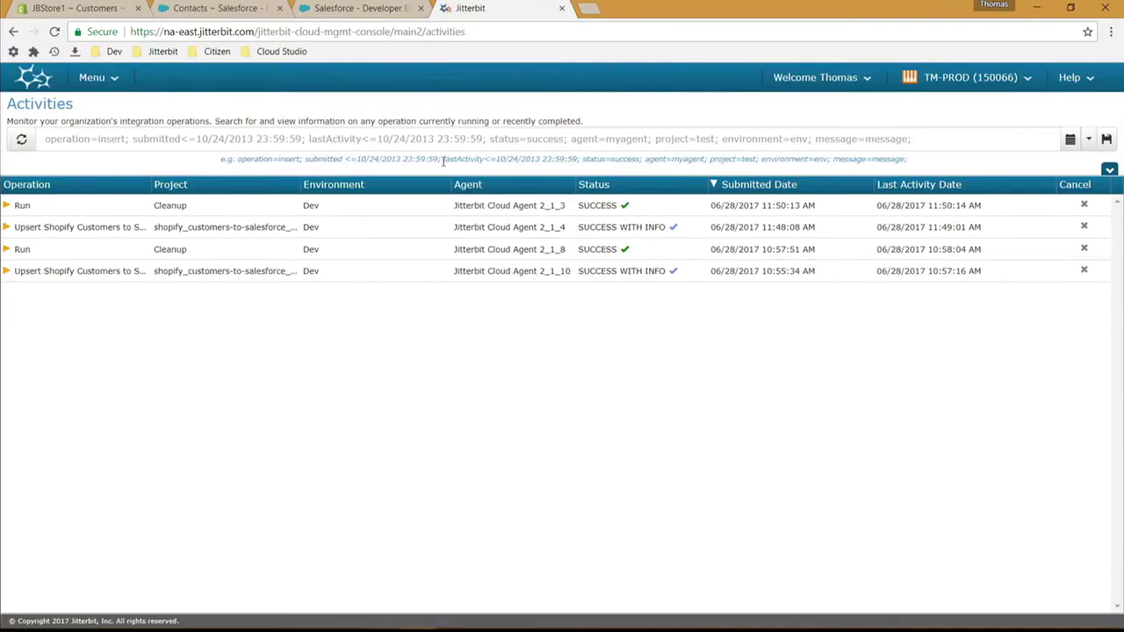
{"action": "left_click", "coordinate": [21, 139]}
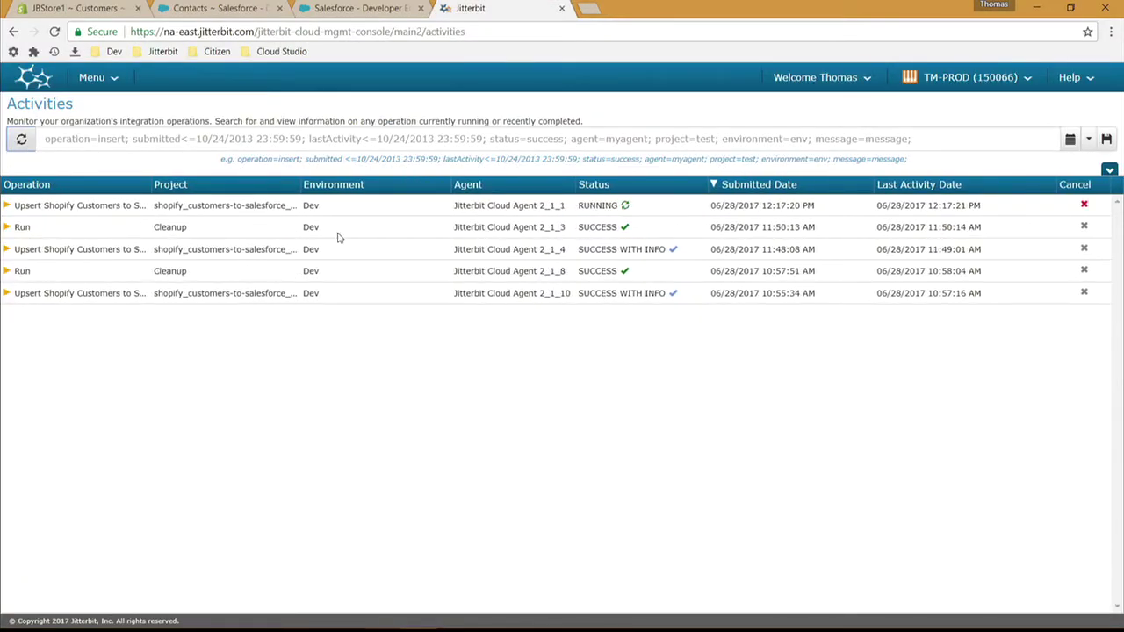
{"action": "left_click", "coordinate": [6, 206]}
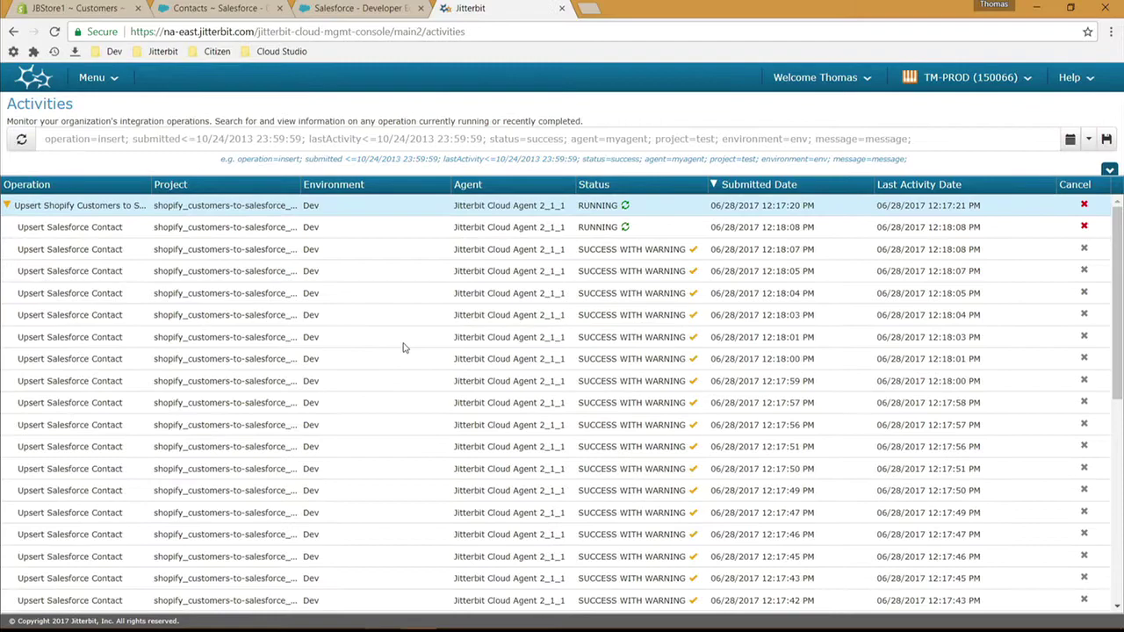
{"action": "left_click", "coordinate": [690, 253]}
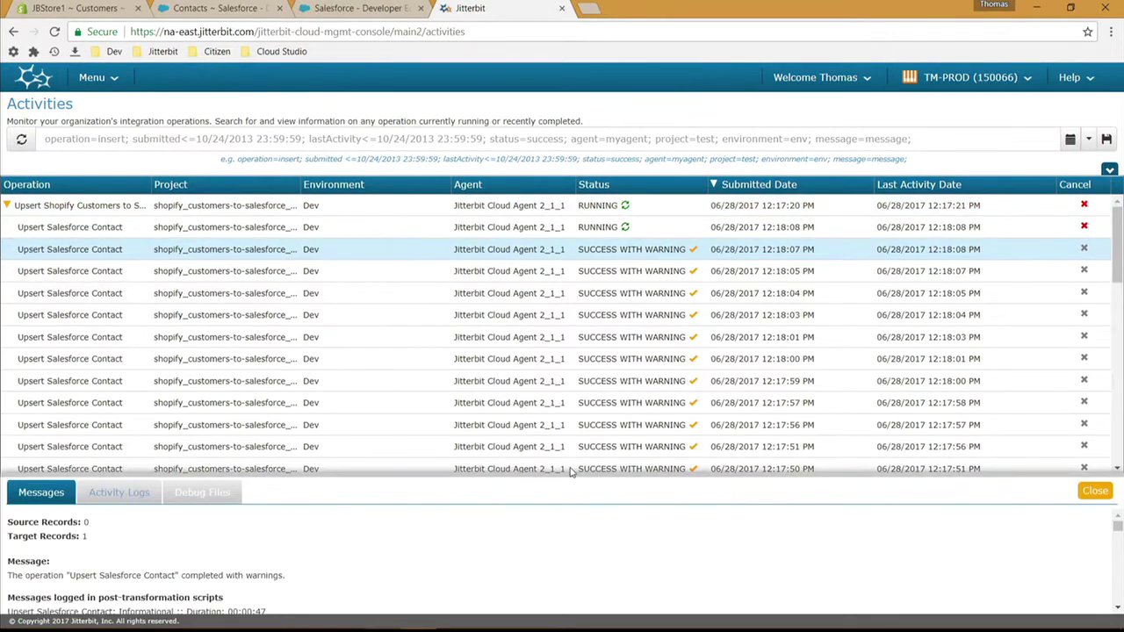
{"action": "left_click_drag", "start_coordinate": [574, 474], "coordinate": [619, 305]}
{"action": "scroll", "coordinate": [507, 452], "scroll_direction": "down", "scroll_amount": 2}
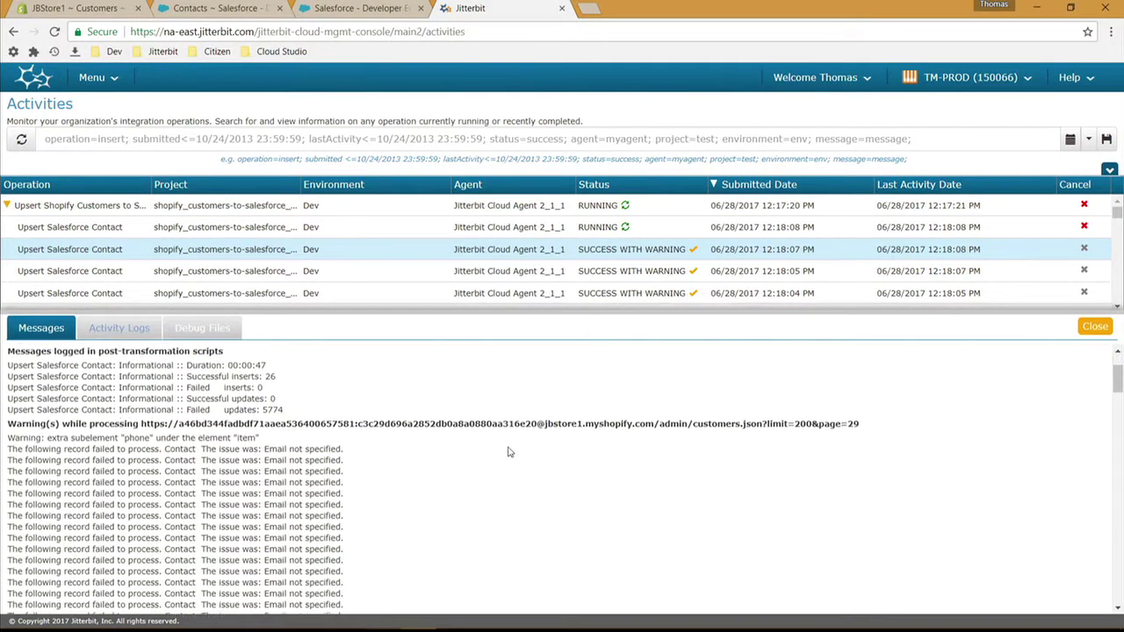
{"action": "scroll", "coordinate": [507, 452], "scroll_direction": "down", "scroll_amount": 1}
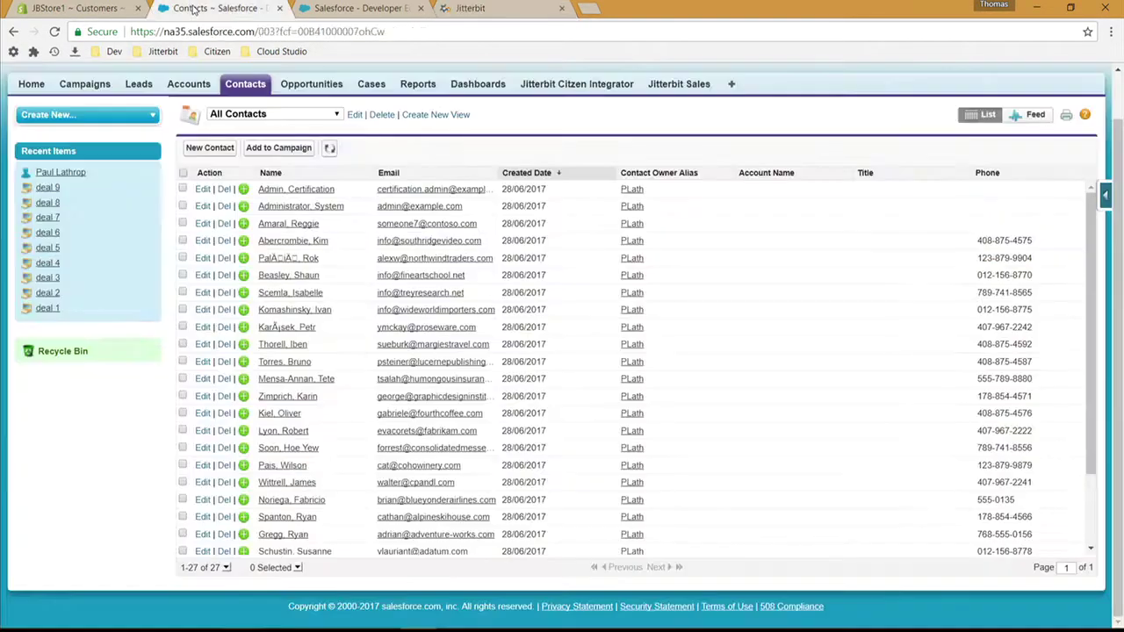
Refresh the Salesforce All Contacts list again and compare it with the Shopify customer list
{"action": "left_click", "coordinate": [193, 8]}
{"action": "left_click", "coordinate": [331, 149]}
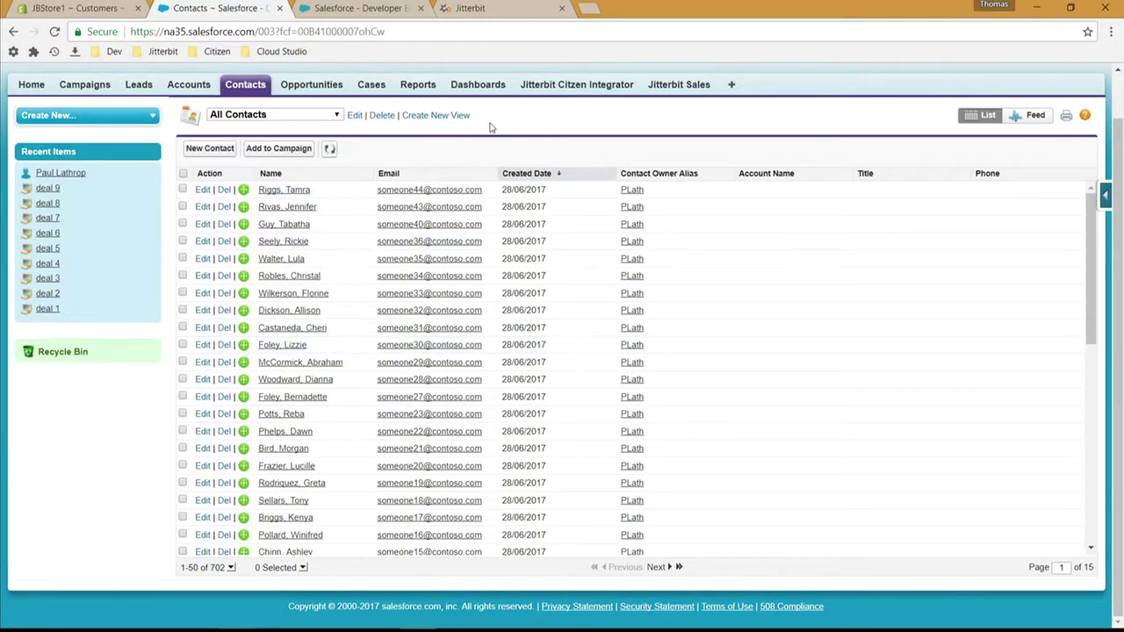
{"action": "left_click", "coordinate": [104, 15]}
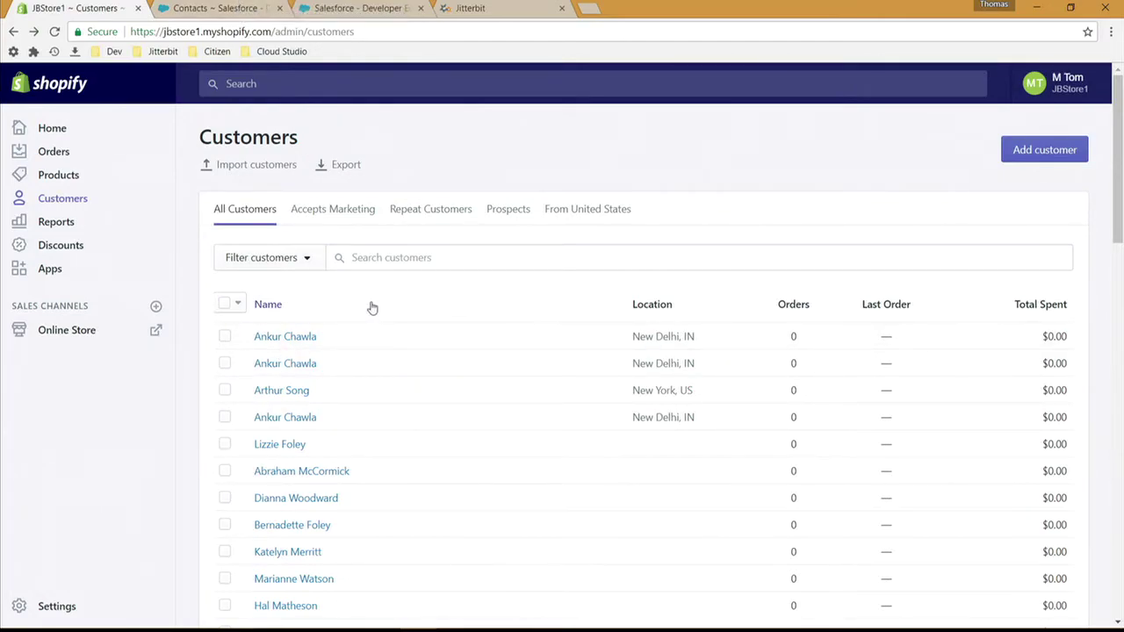
{"action": "left_click", "coordinate": [220, 8]}
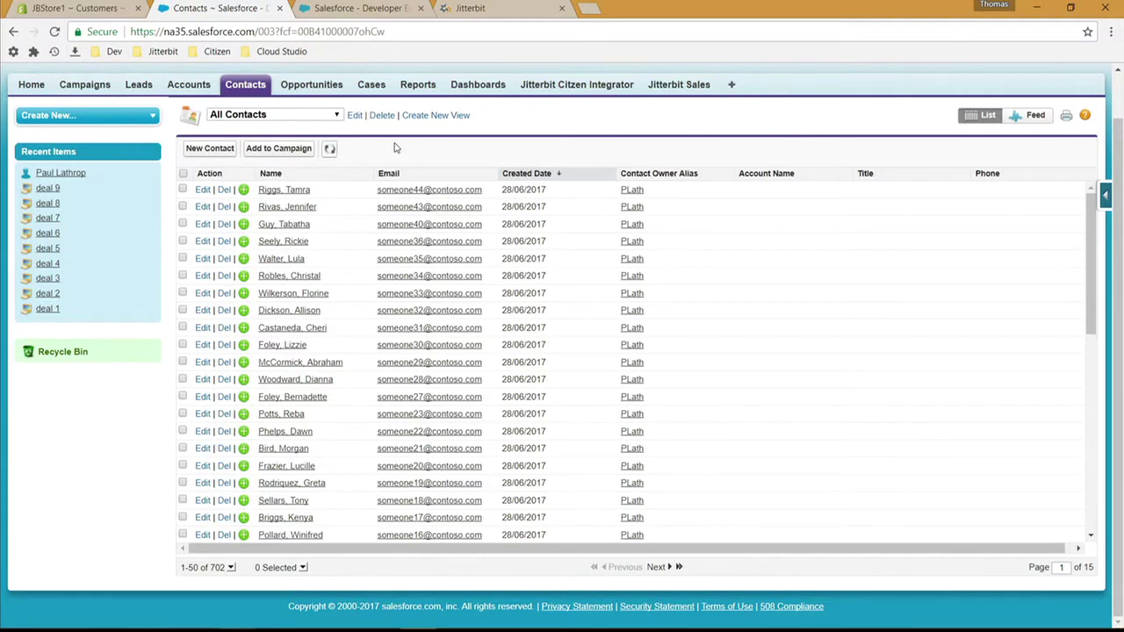
Return to the Citizen Integrator recipe, advance to its Review stage, and save and finish it
{"action": "left_click", "coordinate": [389, 7]}
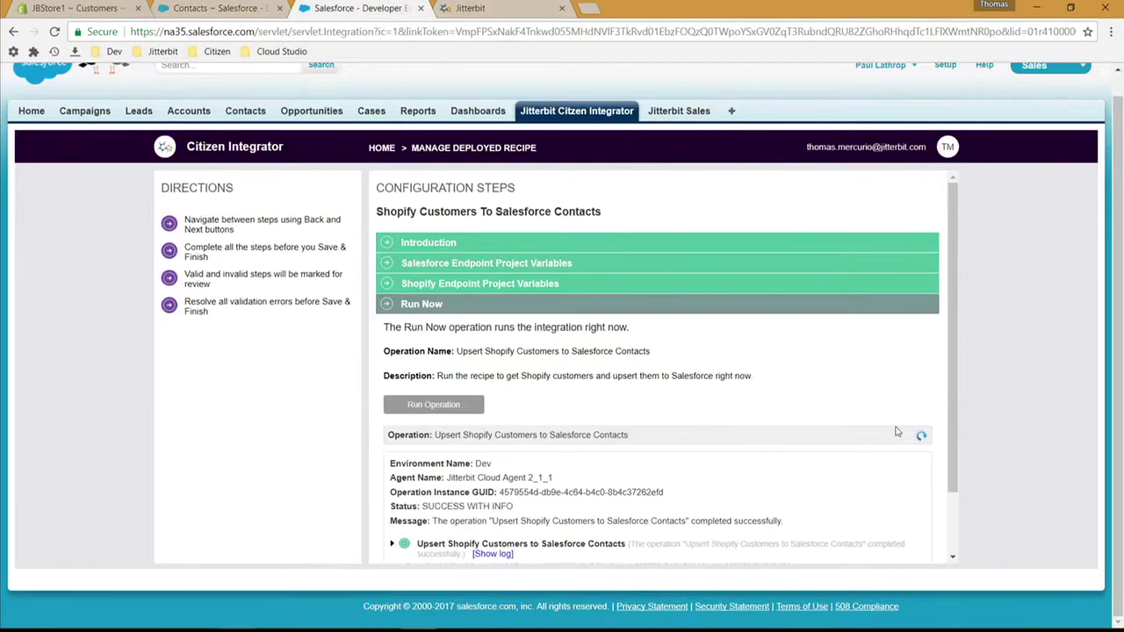
{"action": "left_click", "coordinate": [897, 524]}
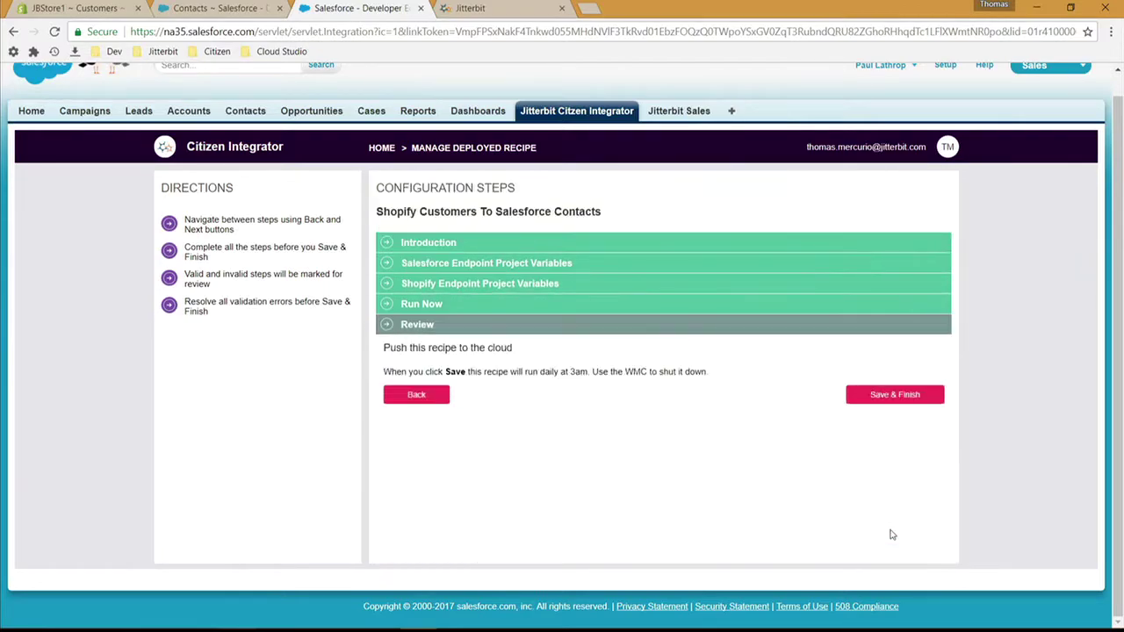
{"action": "left_click", "coordinate": [894, 397]}
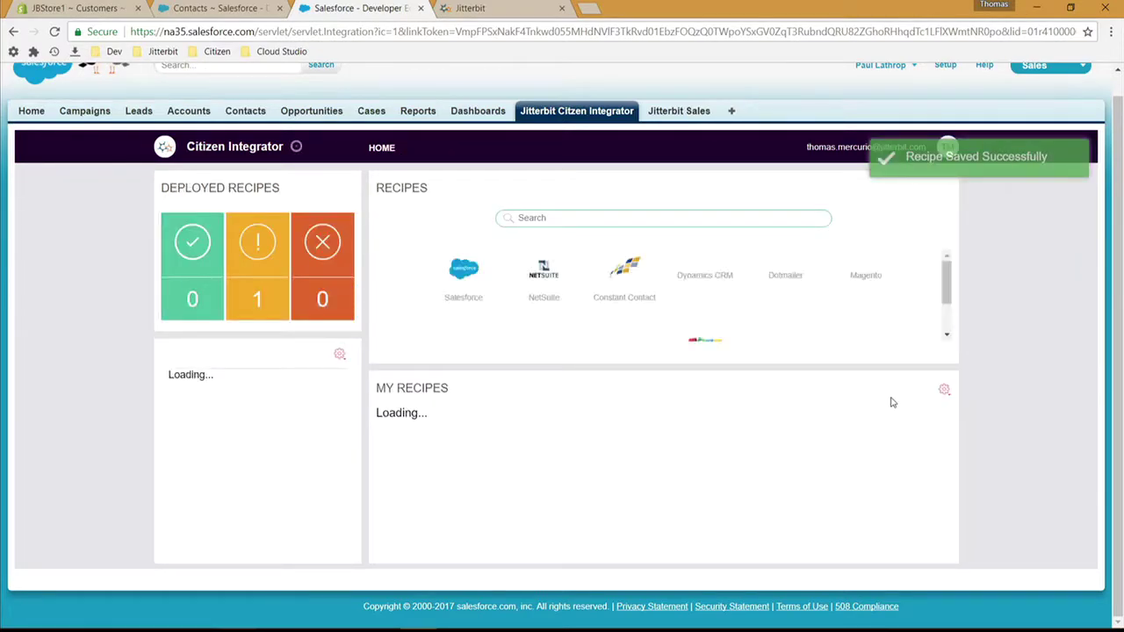